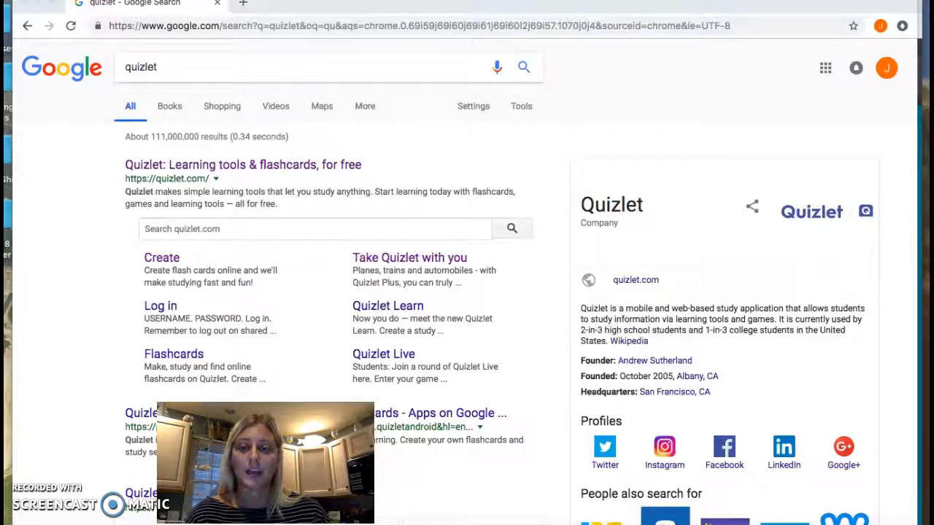
Open the Quizlet site from the search results and start a new study set titled "Multiplication"
click(193, 167)
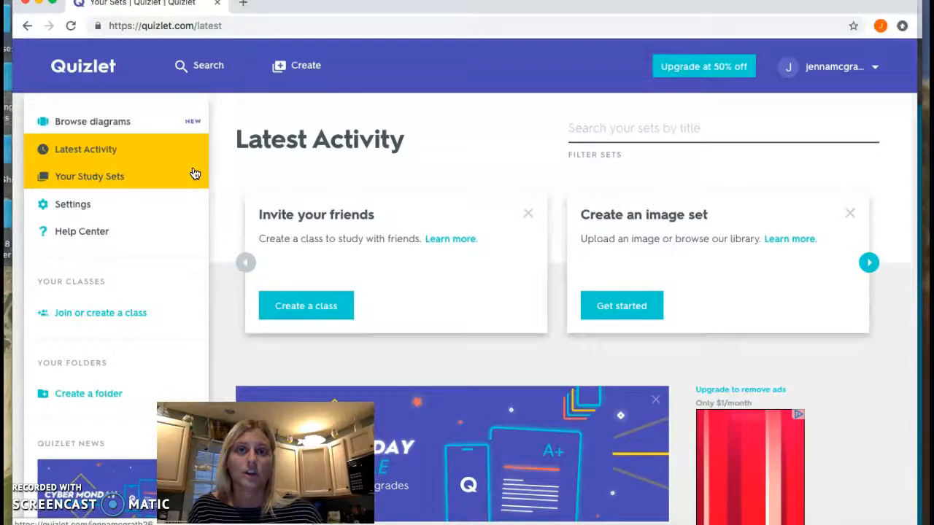
click(290, 67)
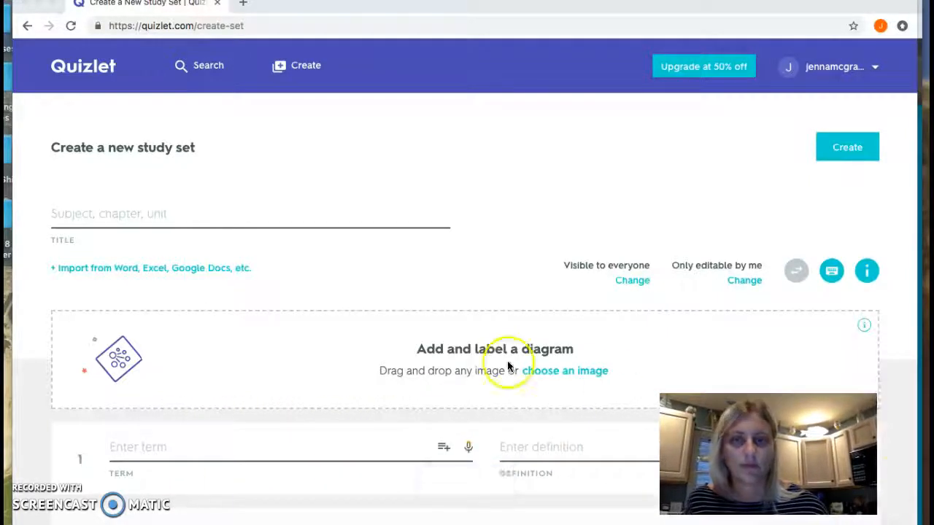
click(307, 219)
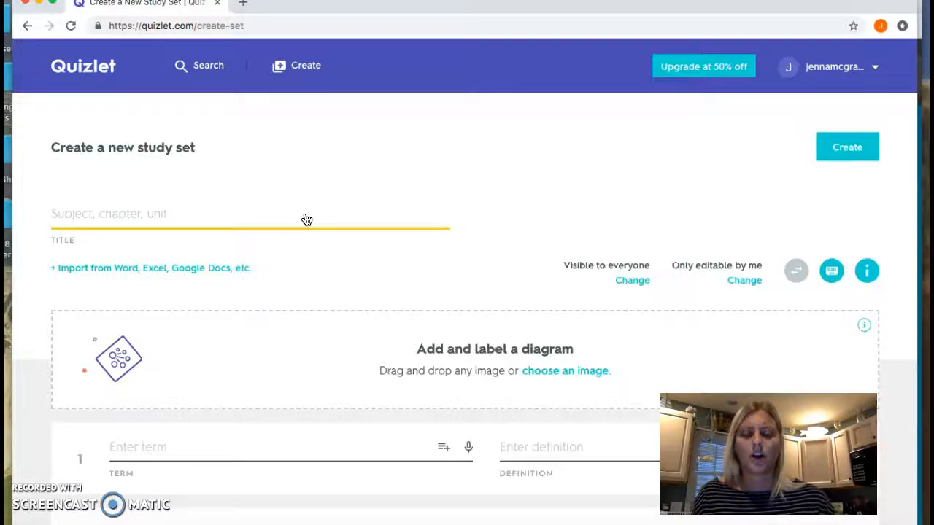
text(Mulitplication)
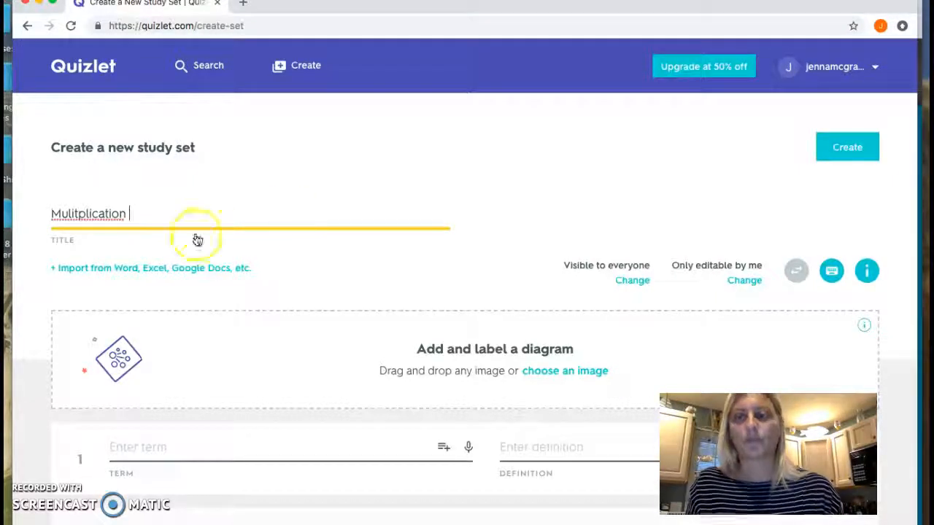
right_click(90, 217)
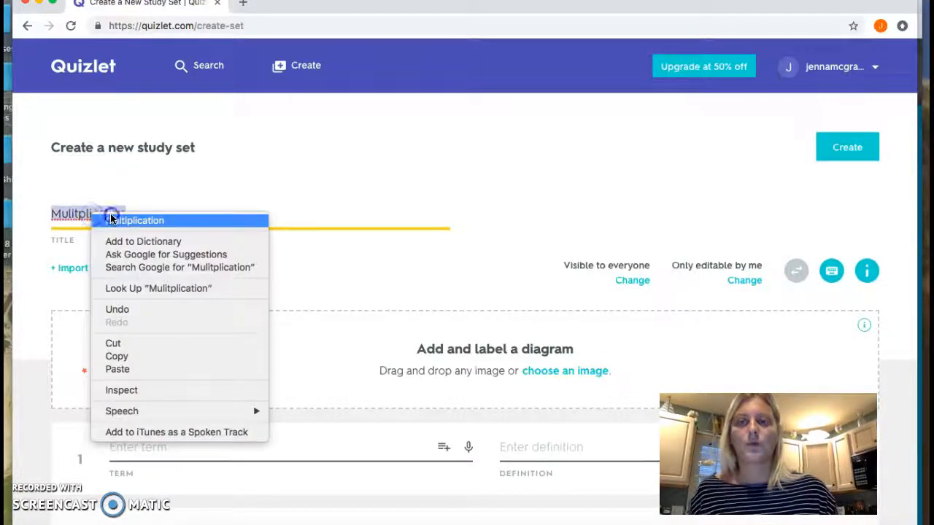
click(111, 220)
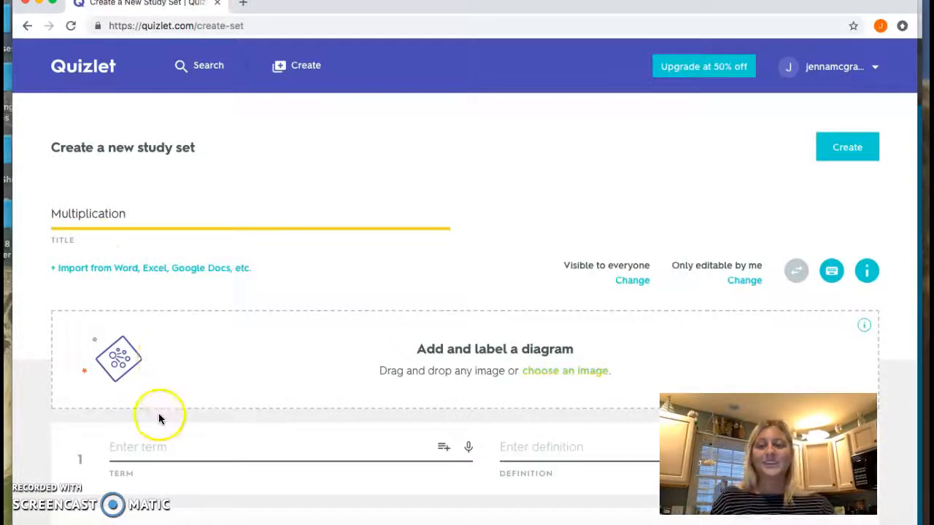
Fill in the first card with the term "3 x 5=" and the definition 15
scroll(159, 416, down, 2)
click(189, 315)
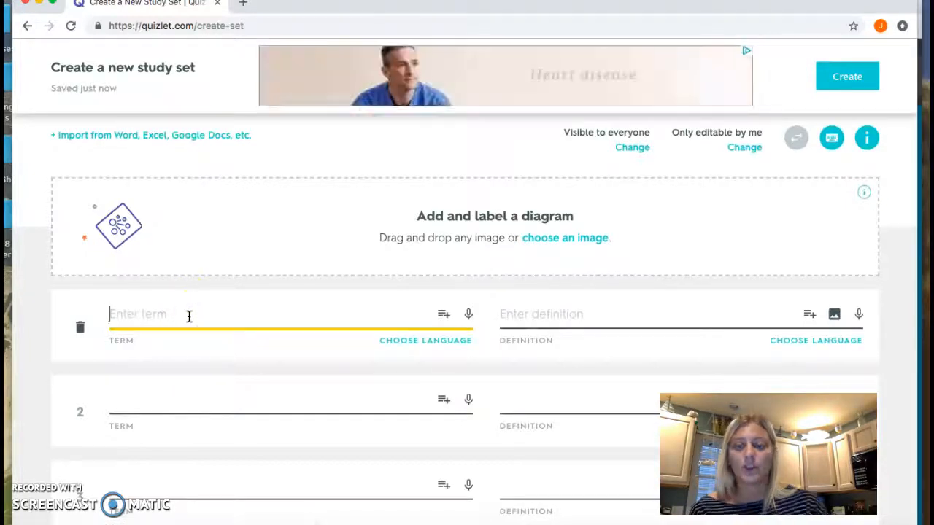
text(3 )
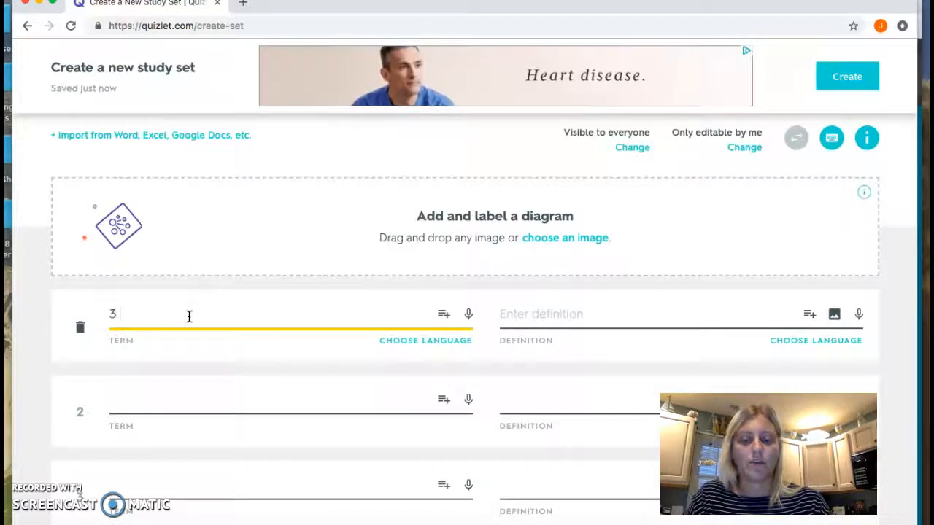
text(x 5)
click(206, 355)
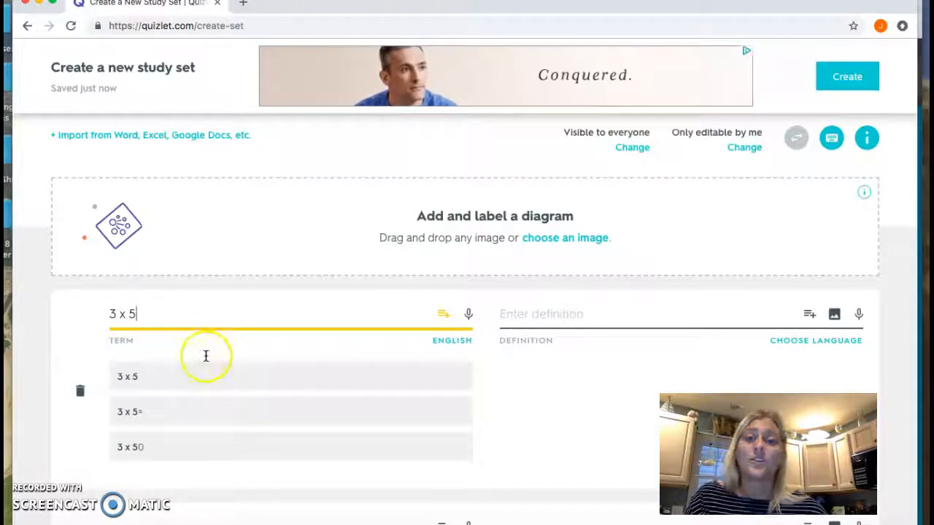
click(186, 410)
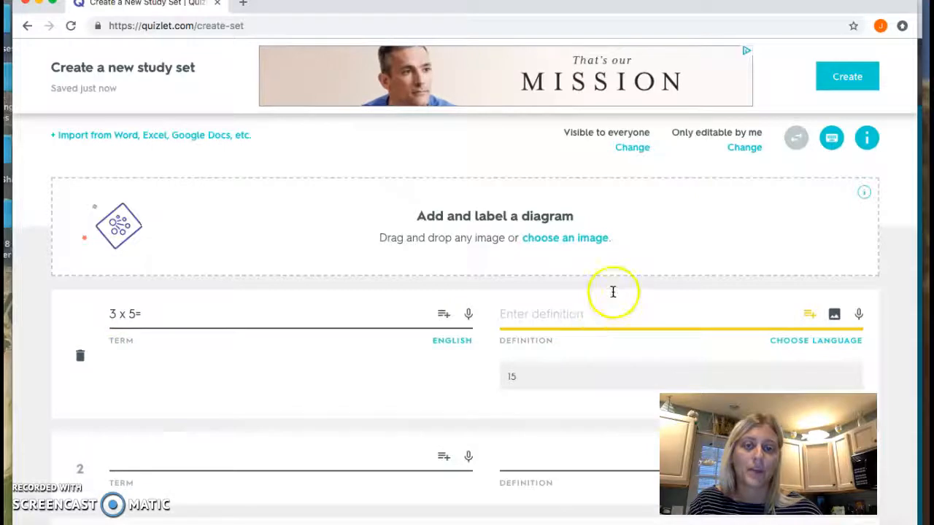
click(576, 389)
Set the language of the first card's definition to English
scroll(643, 356, down, 1)
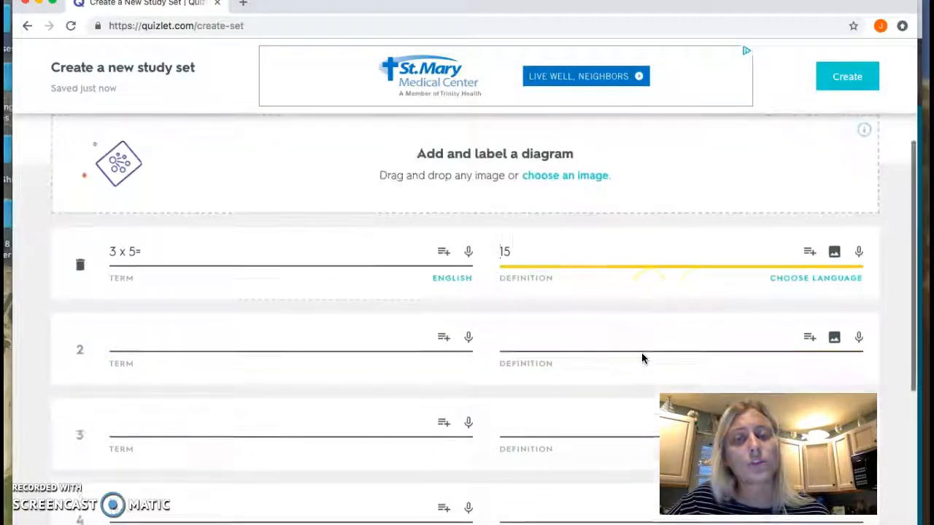
click(778, 284)
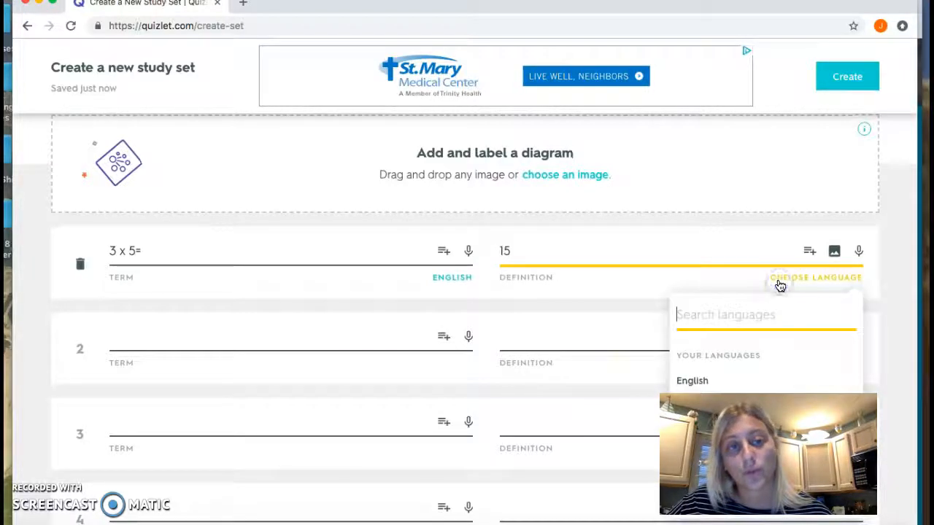
click(691, 381)
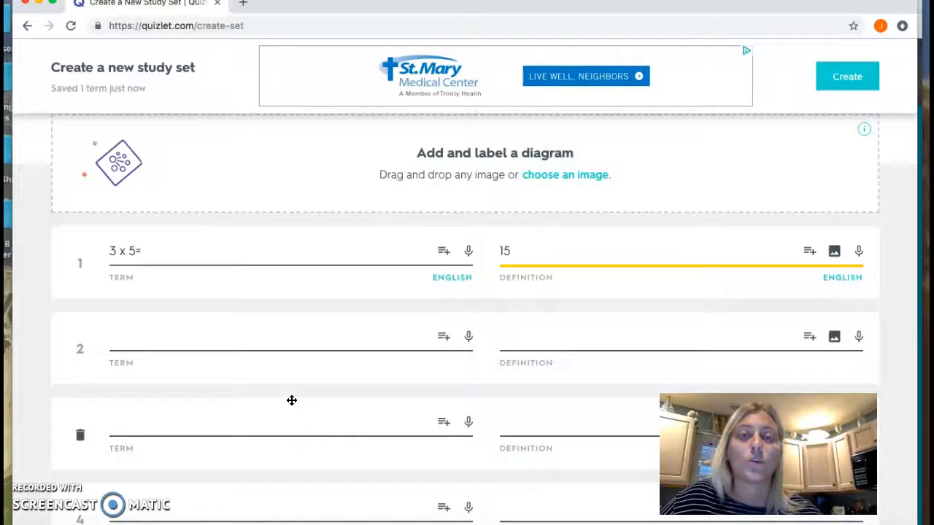
Fill in the second card with the term "5 x 7" and the definition 35
click(267, 334)
text(5 x)
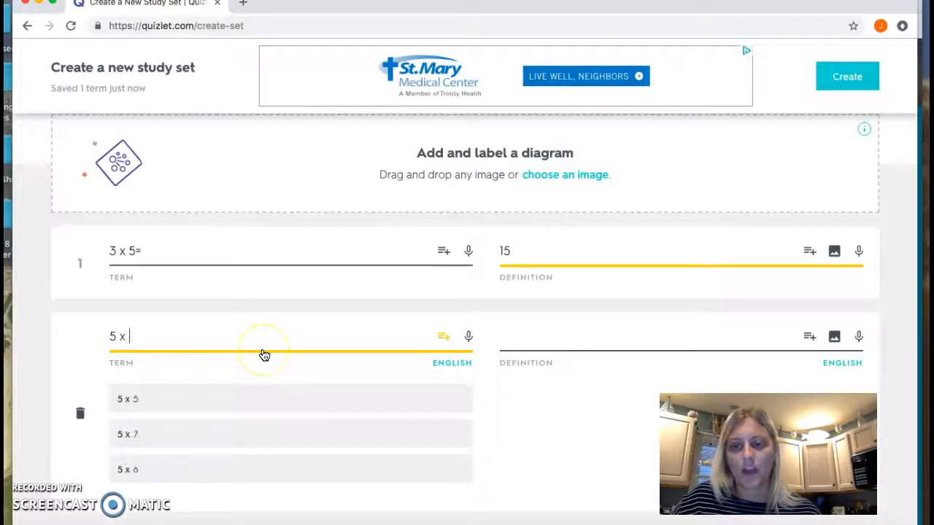
click(214, 433)
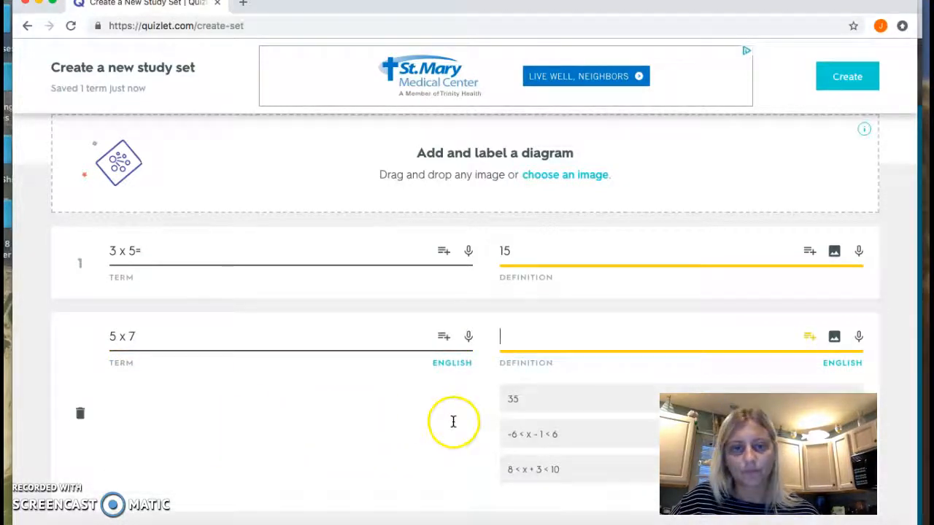
click(526, 403)
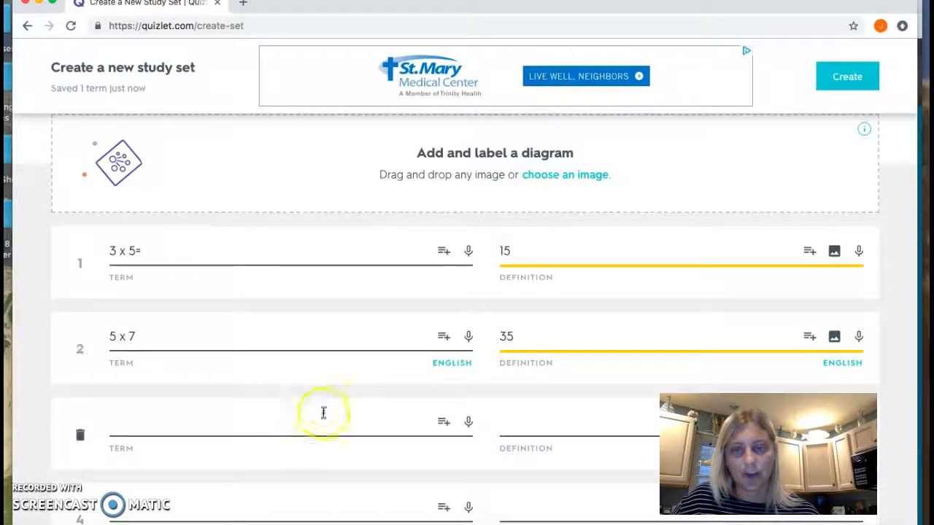
Fill in the third card with the term "3 x 6=" and the definition 18
click(323, 413)
text(3)
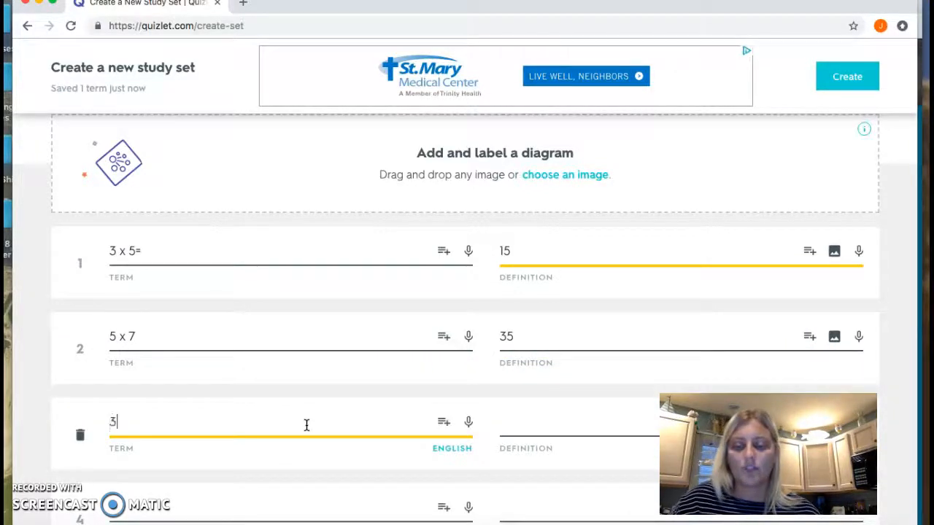
text( x )
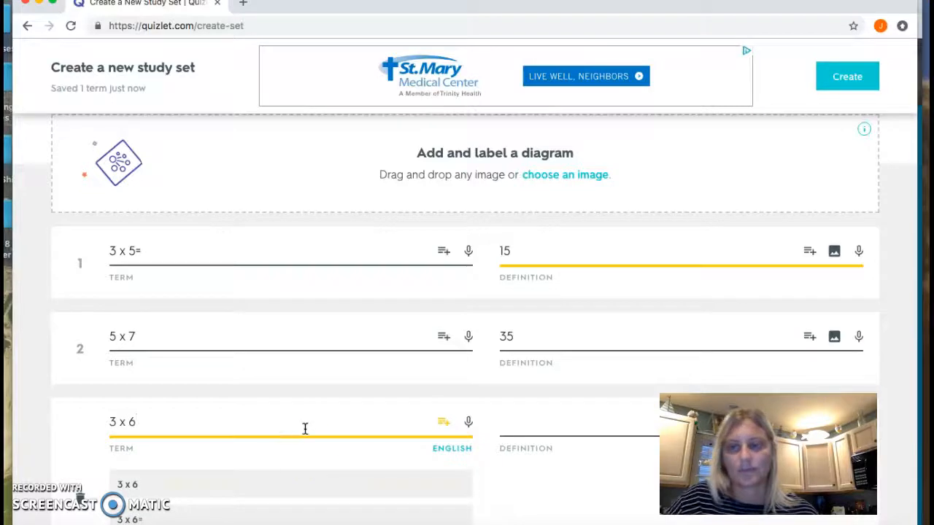
text(6)
click(275, 508)
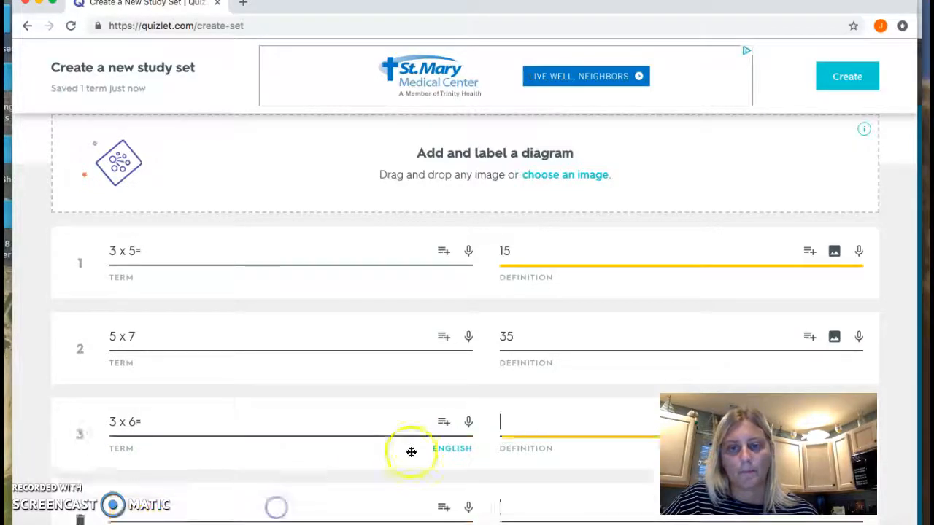
text(18)
click(536, 484)
Create the study set from the completed cards and dismiss the sharing prompt
scroll(536, 487, down, 2)
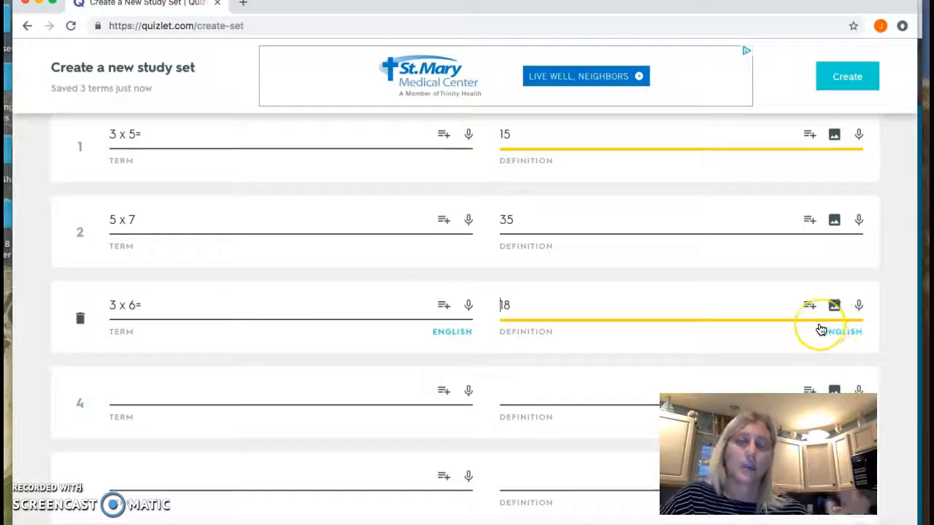
drag(766, 449, 523, 450)
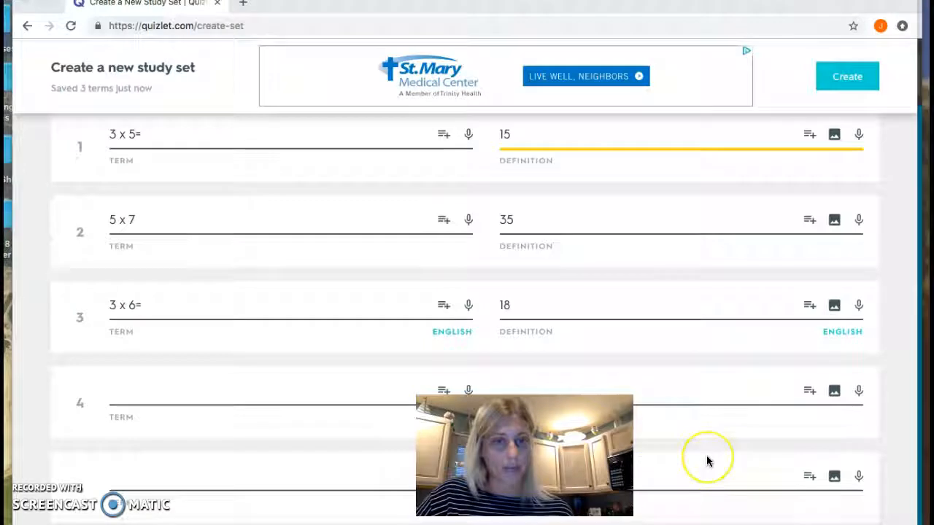
scroll(706, 462, down, 3)
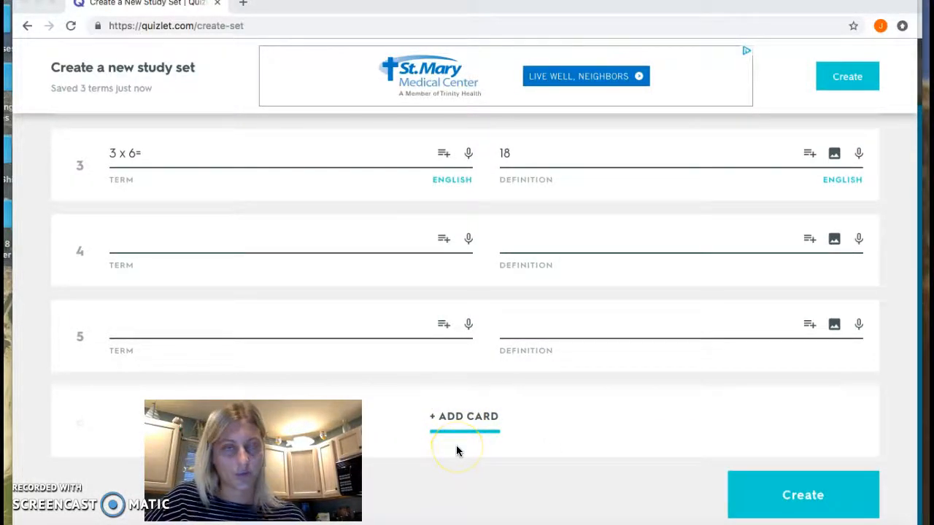
click(748, 487)
scroll(750, 476, down, 1)
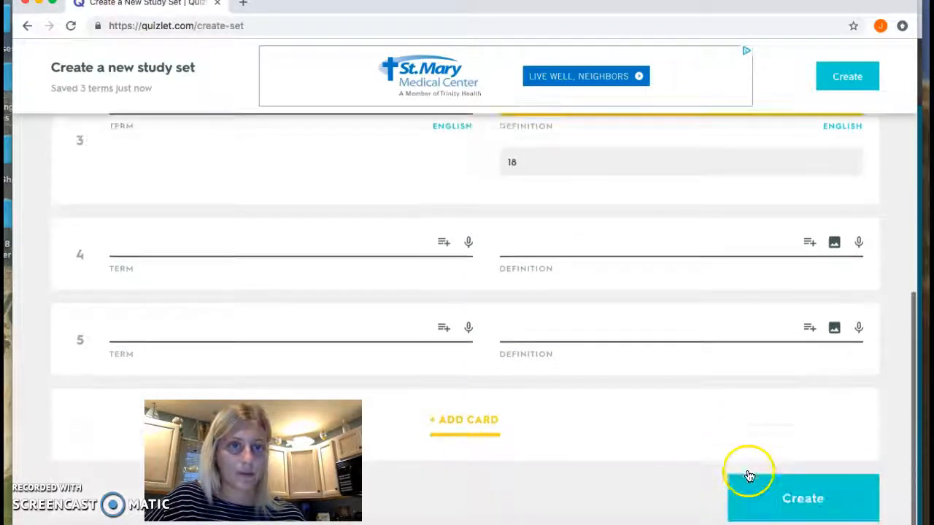
click(772, 503)
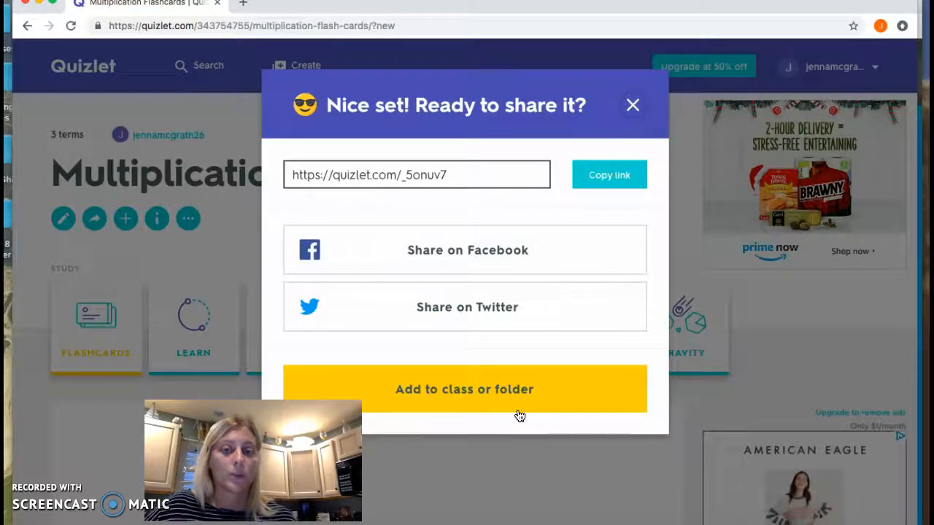
click(632, 106)
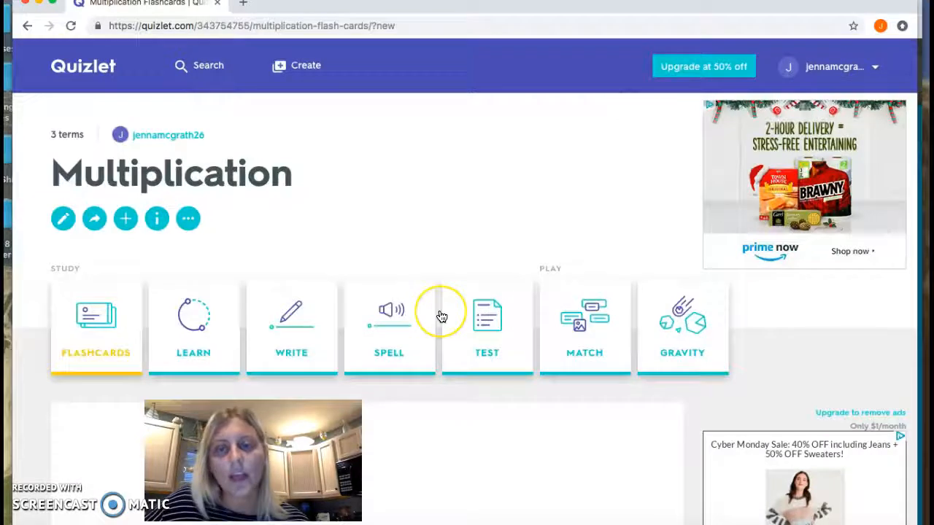
Flip the "3 x 5=" flashcard to its answer, then advance to the "5 x 7" card and flip it
scroll(442, 316, down, 5)
scroll(442, 316, up, 1)
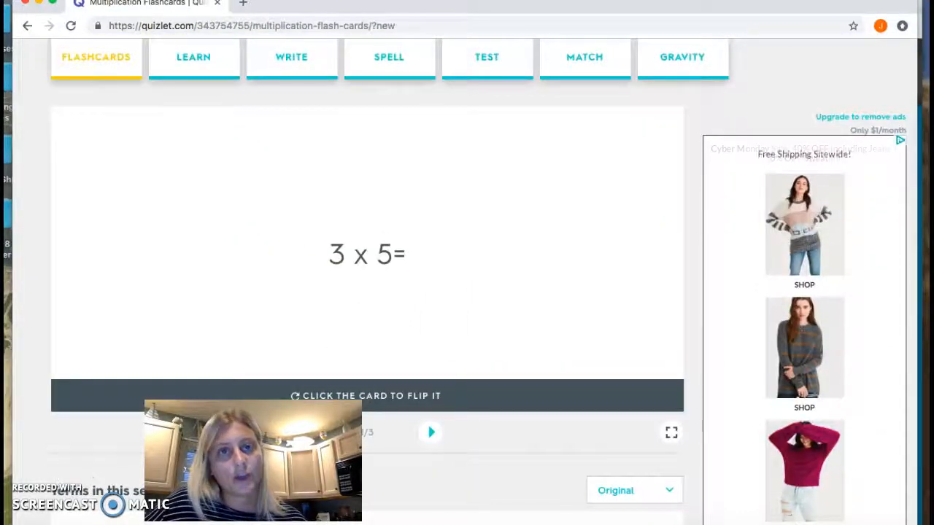
click(368, 296)
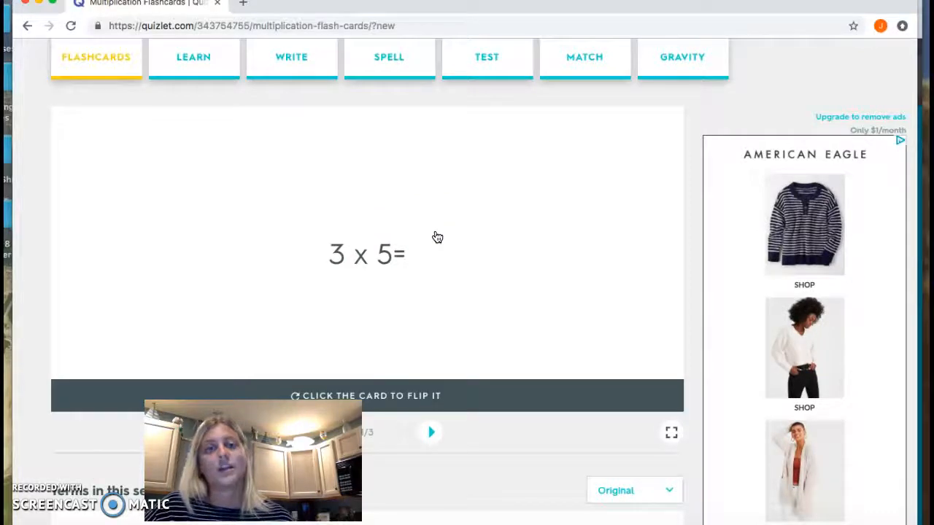
click(438, 237)
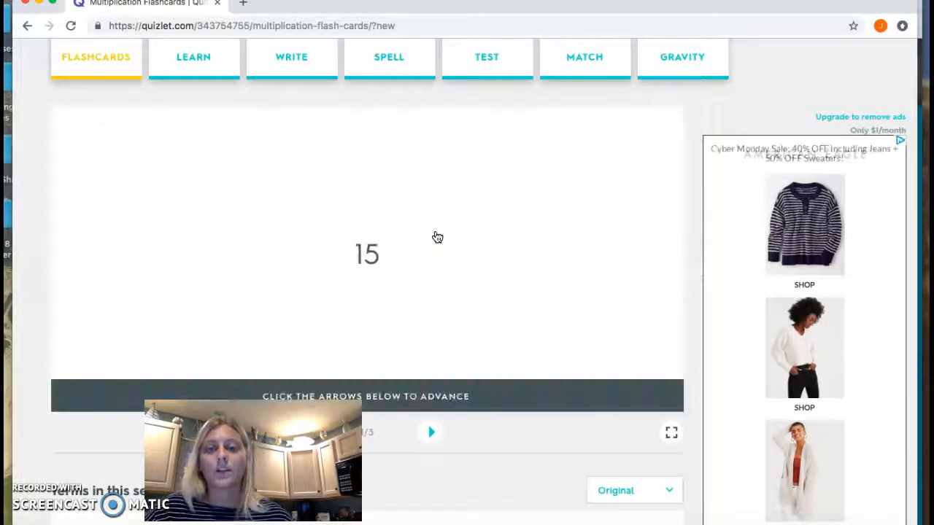
click(431, 432)
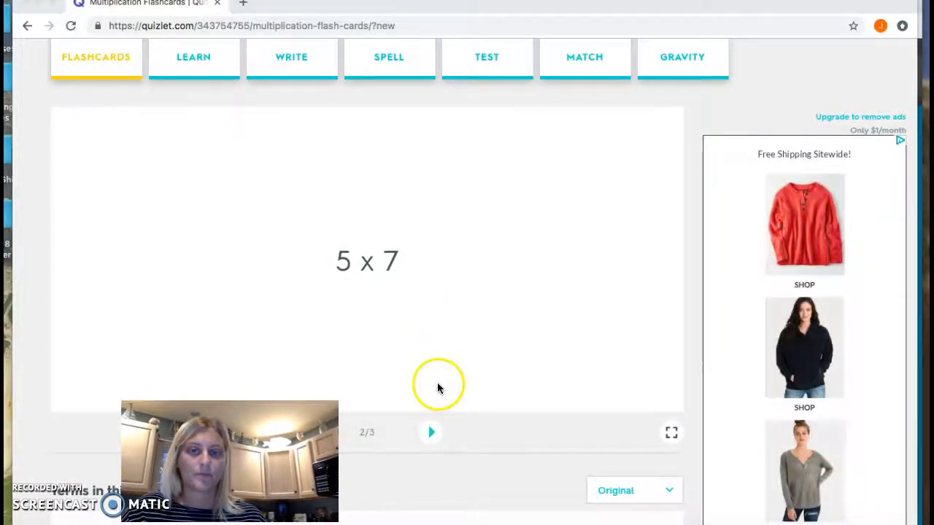
click(378, 268)
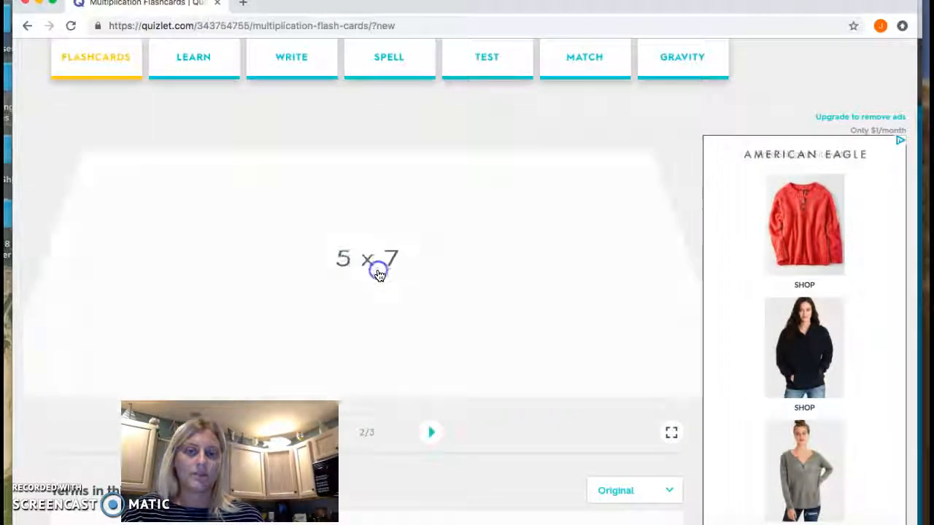